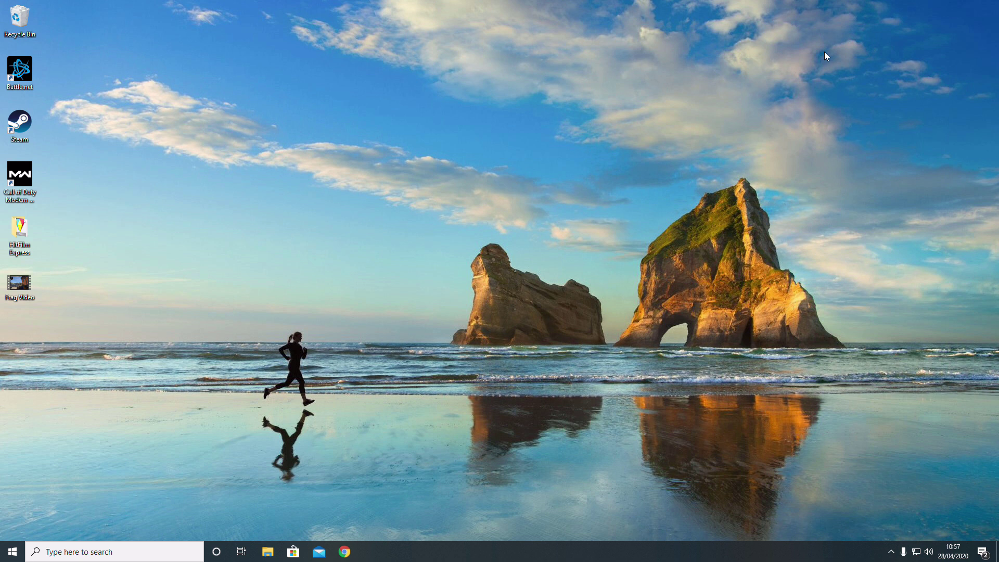
# Launch Radeon Software from the hidden tray icons and open its General settings page
pyautogui.click(892, 551)
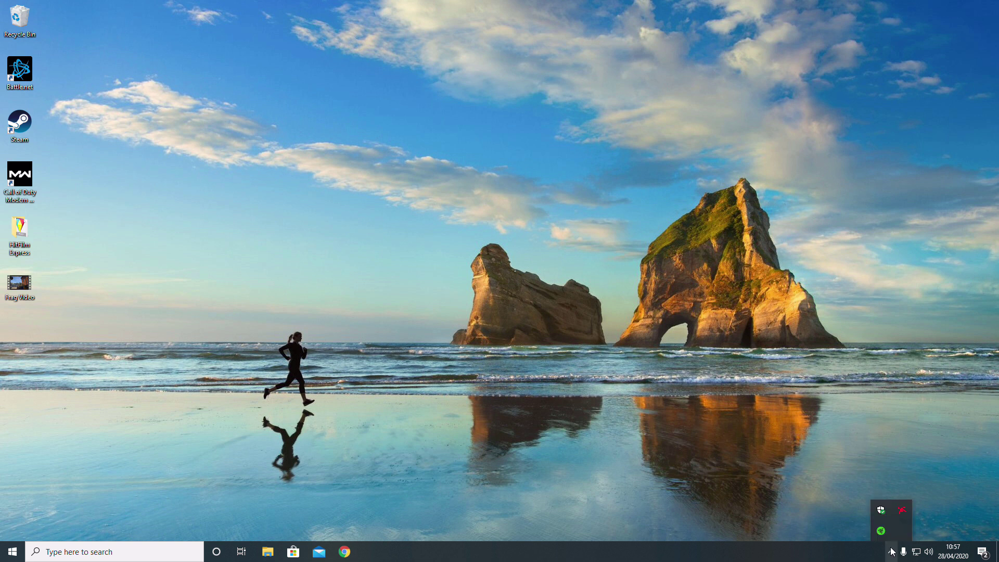
pyautogui.click(903, 511)
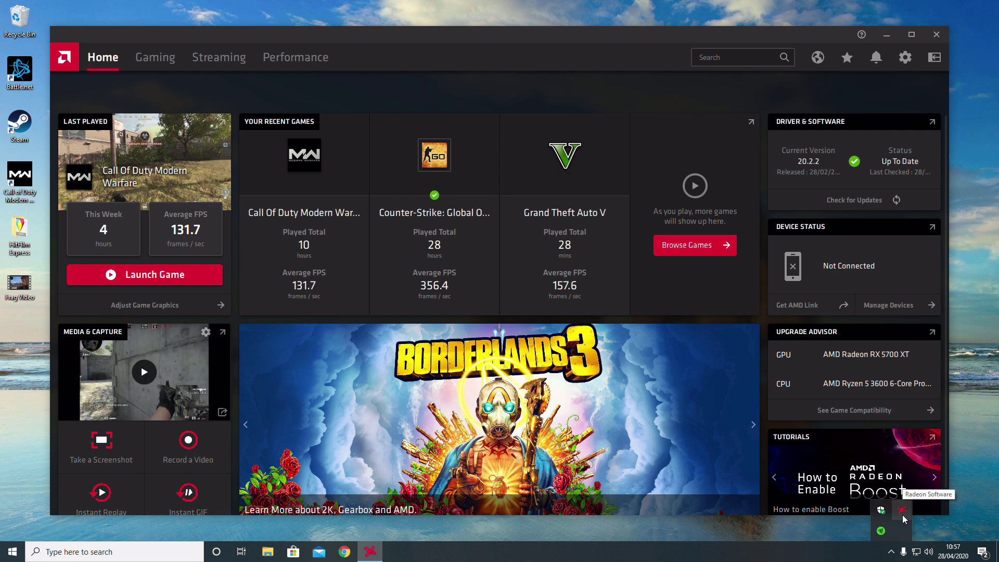
pyautogui.click(906, 57)
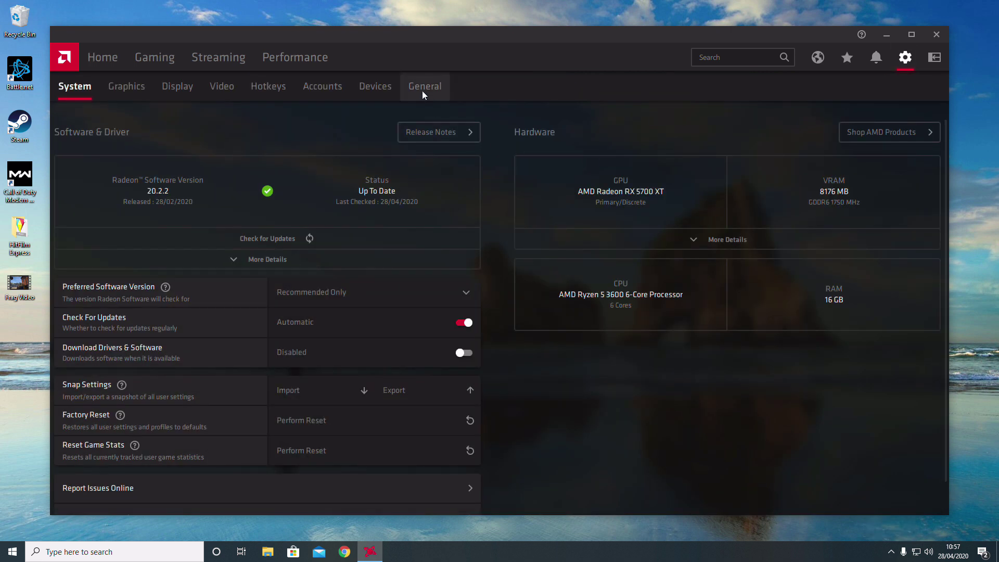
pyautogui.click(423, 89)
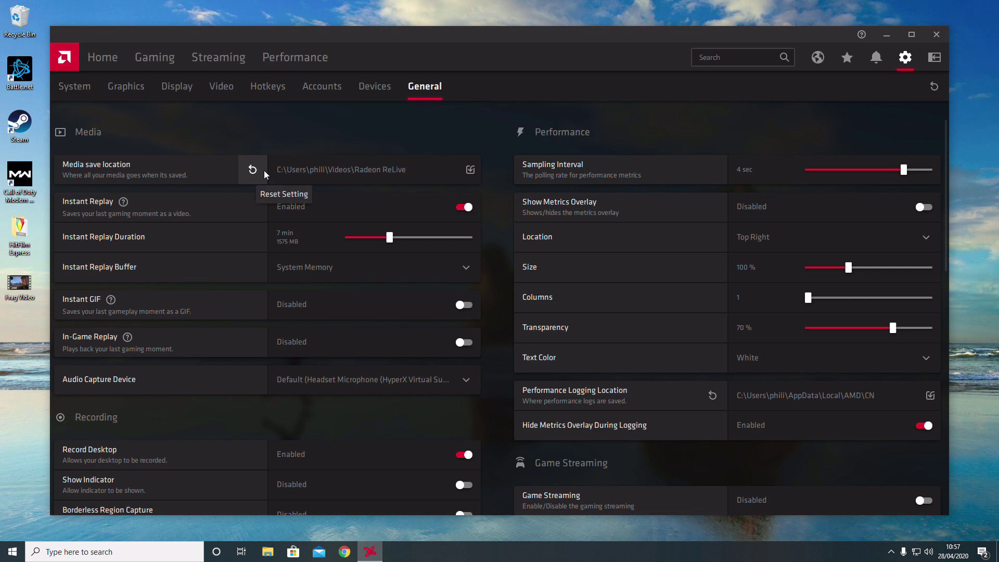
# Browse the Media save location folder chooser to This PC > Videos > Radeon ReLive
pyautogui.click(471, 170)
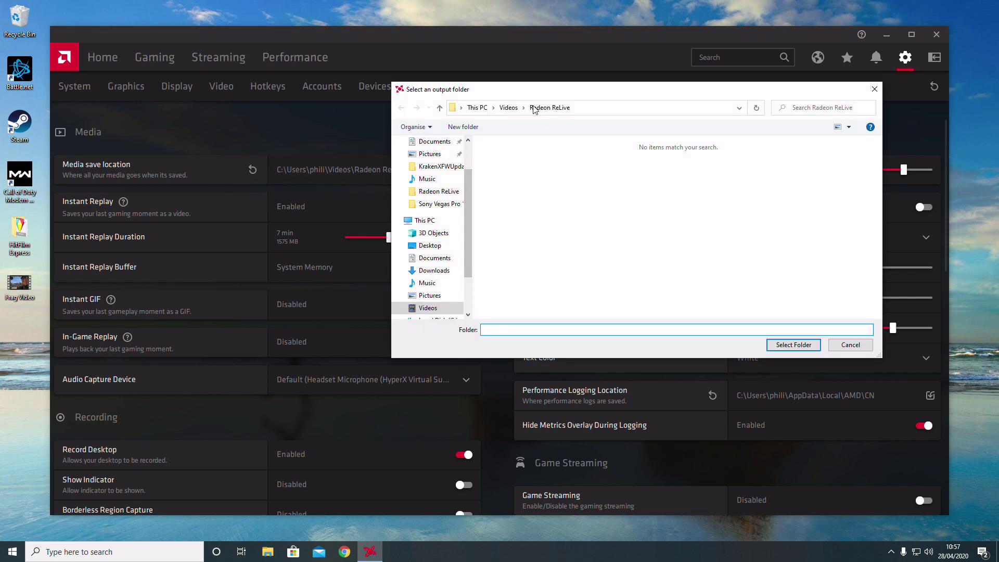
pyautogui.moveTo(522, 89); pyautogui.dragTo(625, 81)
pyautogui.scroll(-2, 570, 219)
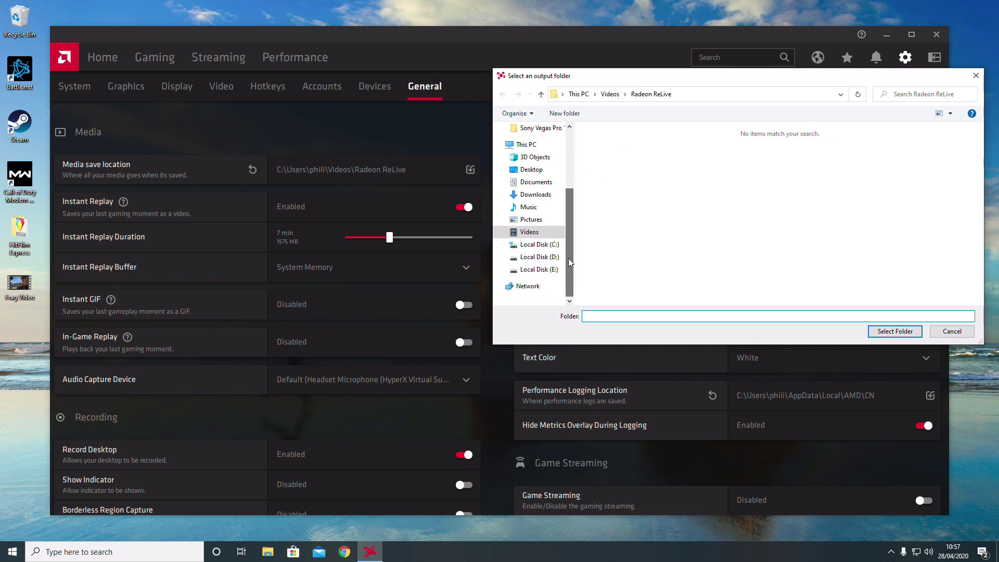
pyautogui.click(552, 257)
pyautogui.click(551, 270)
pyautogui.click(552, 245)
pyautogui.click(549, 233)
pyautogui.doubleClick(733, 185)
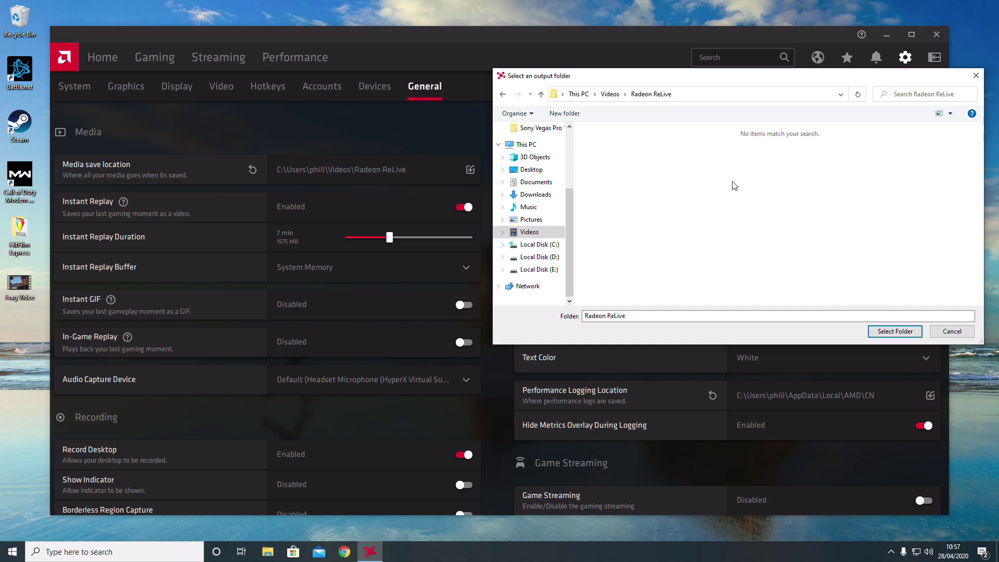
# Cancel the folder chooser and keep the Instant Replay Buffer set to System Memory
pyautogui.click(953, 332)
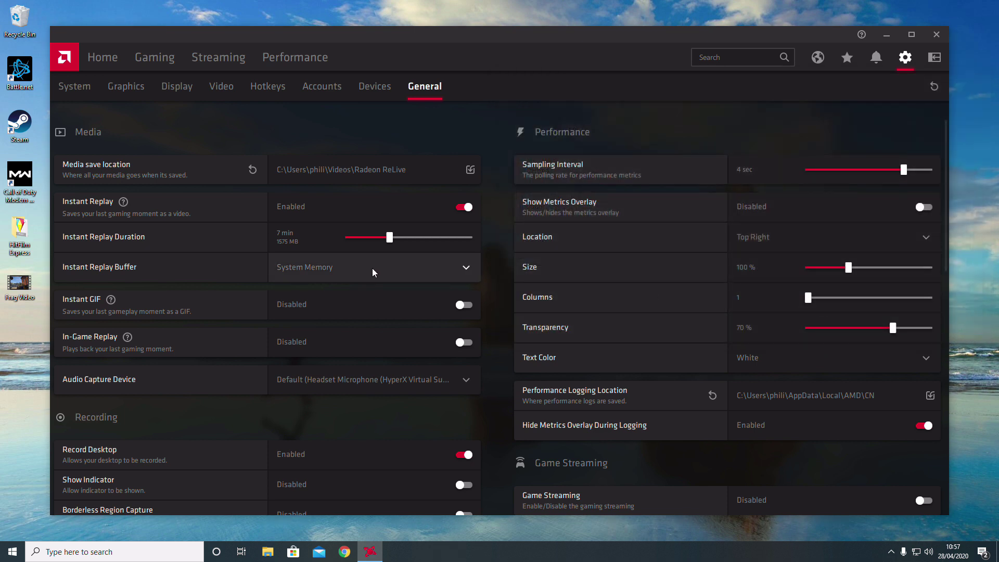
pyautogui.click(399, 267)
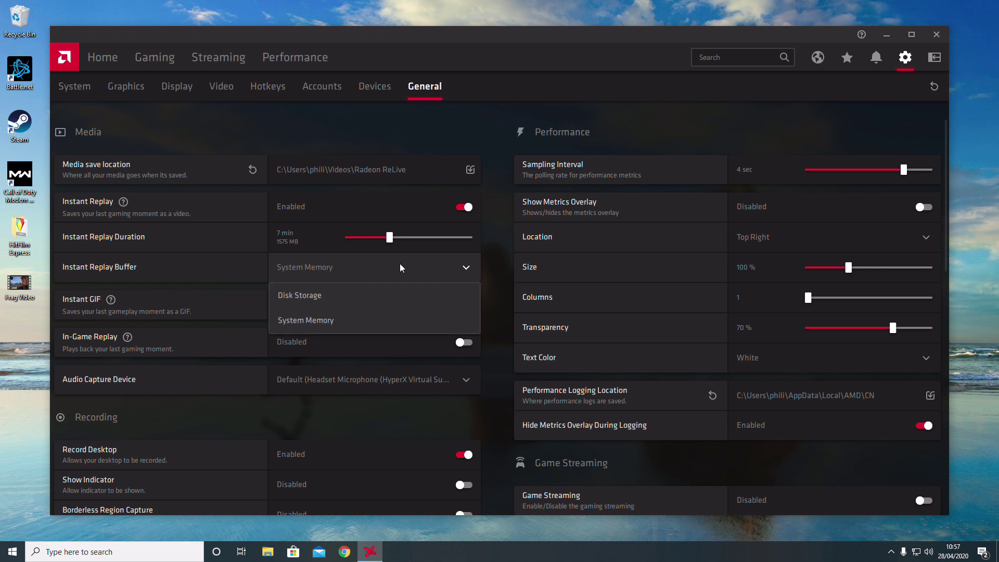
pyautogui.click(382, 322)
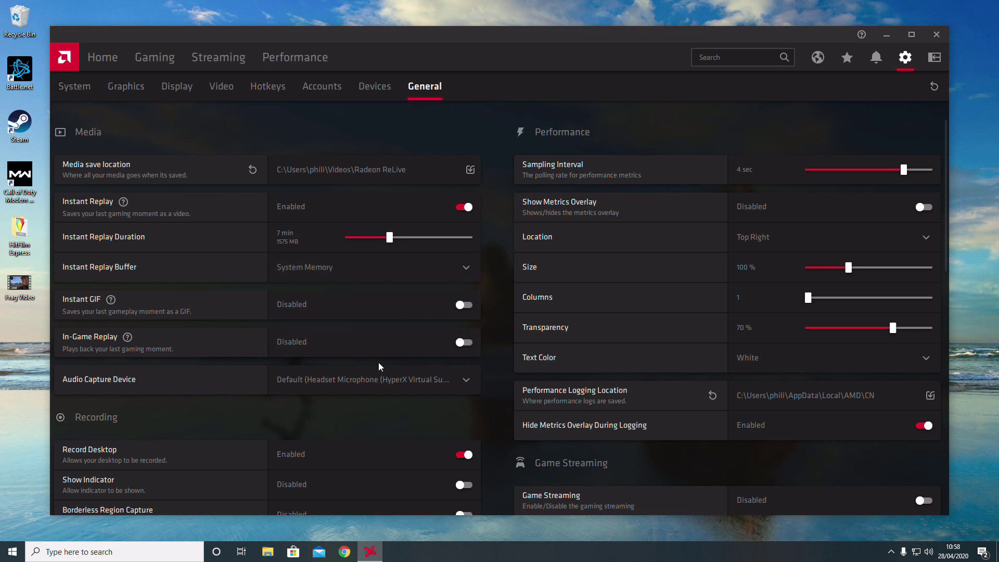
# Scroll down to the Recording settings and nudge the Radeon Software window left
pyautogui.scroll(-1, 378, 362)
pyautogui.scroll(-3, 378, 364)
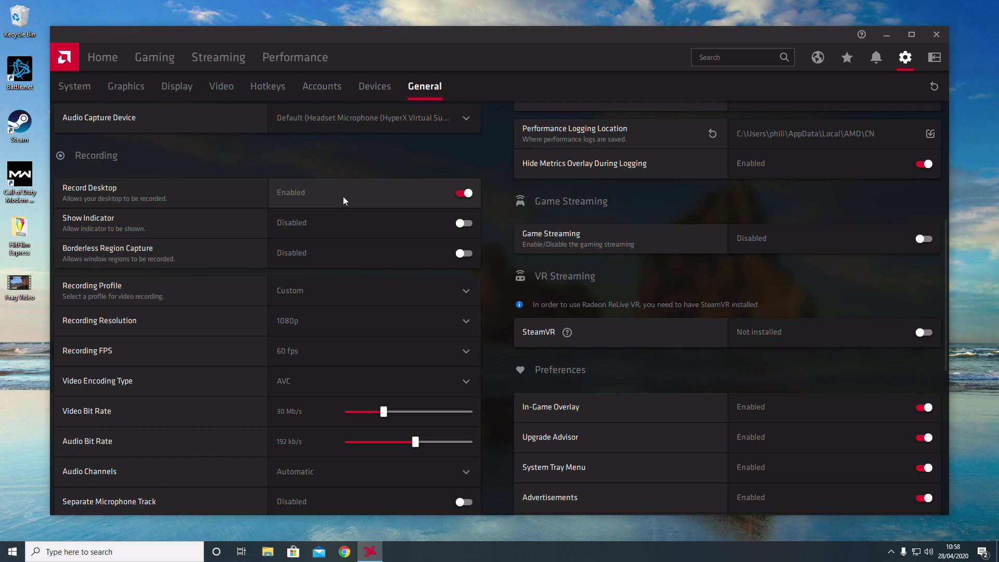
pyautogui.moveTo(420, 29)
pyautogui.mouseDown()
pyautogui.moveTo(381, 42)
pyautogui.moveTo(455, 26)
pyautogui.moveTo(416, 28)
pyautogui.mouseUp()
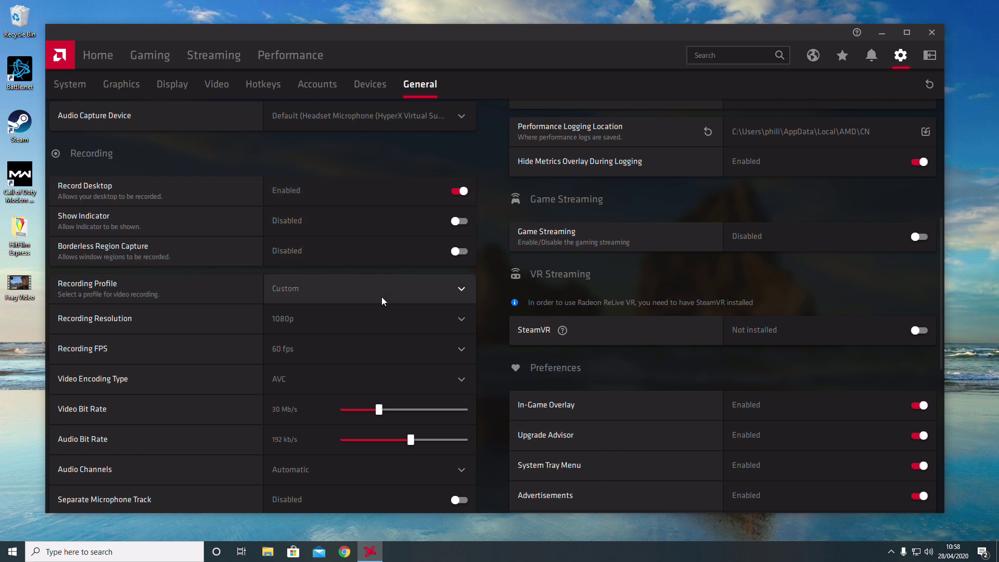
pyautogui.scroll(-1, 382, 297)
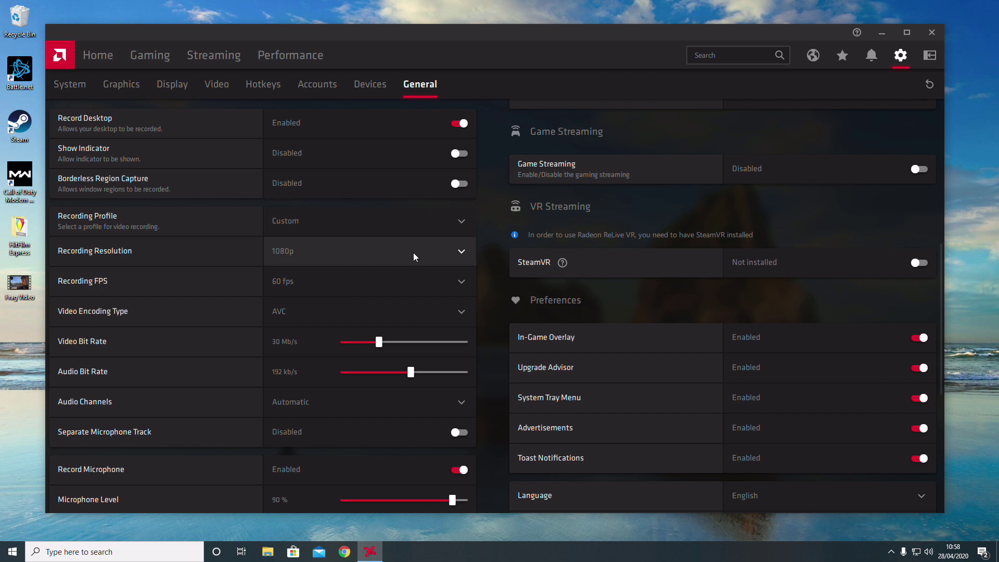
pyautogui.scroll(-1, 426, 261)
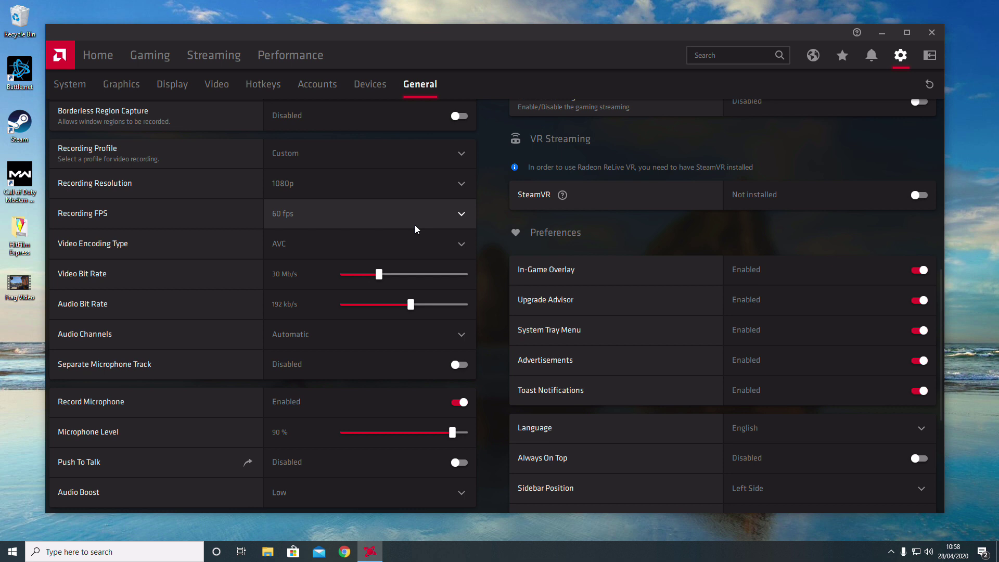
pyautogui.click(395, 242)
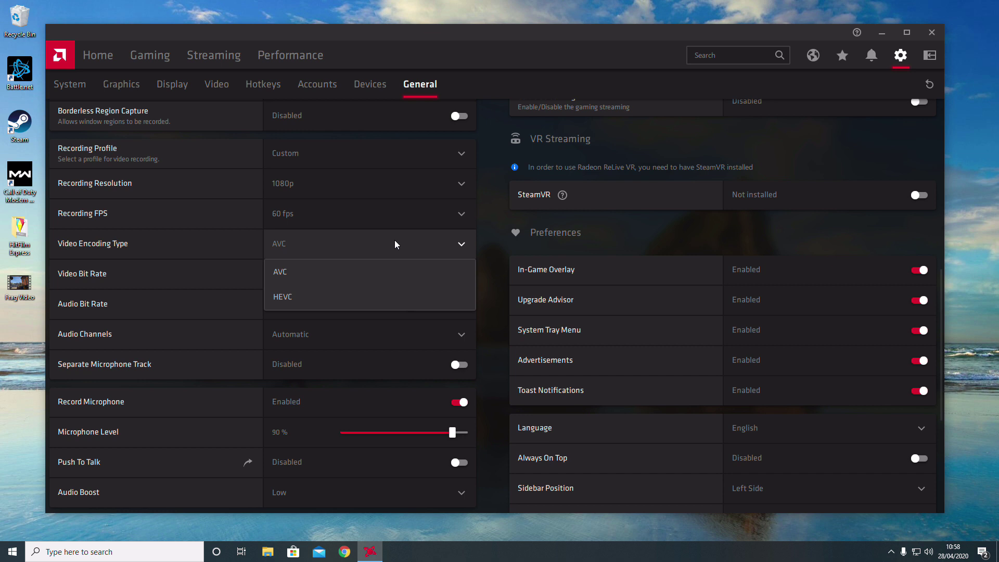
pyautogui.click(395, 243)
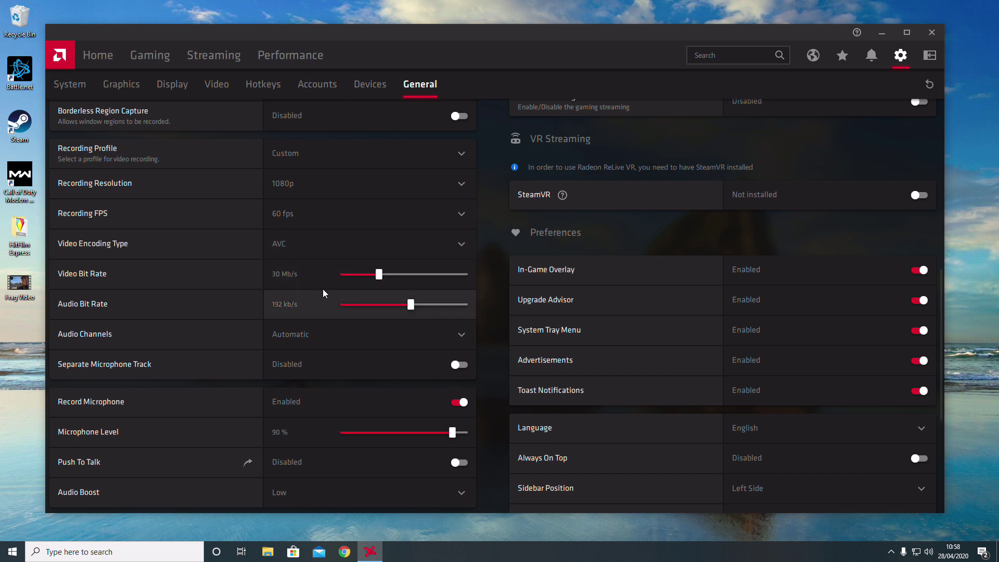
pyautogui.scroll(-2, 341, 282)
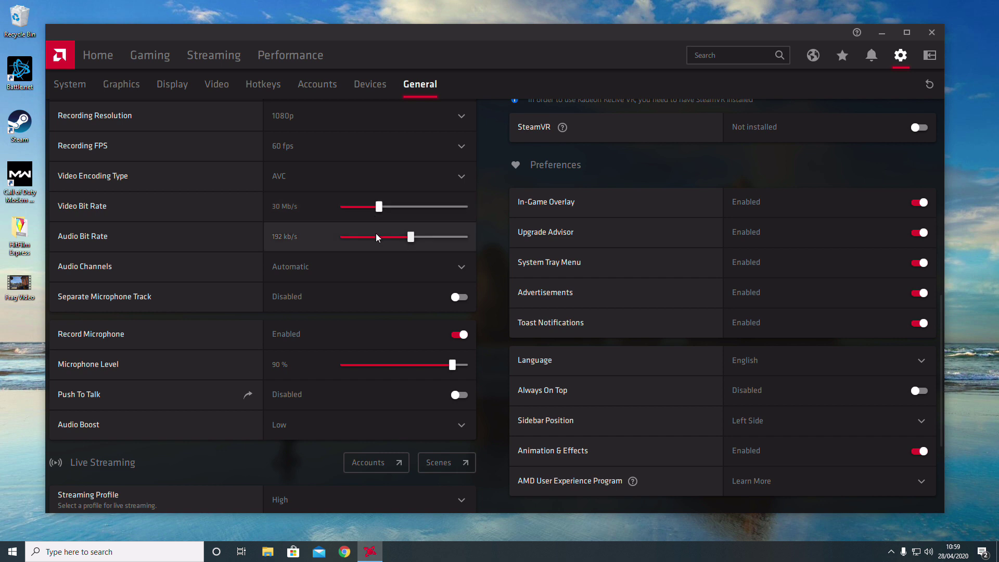
pyautogui.scroll(-3, 374, 240)
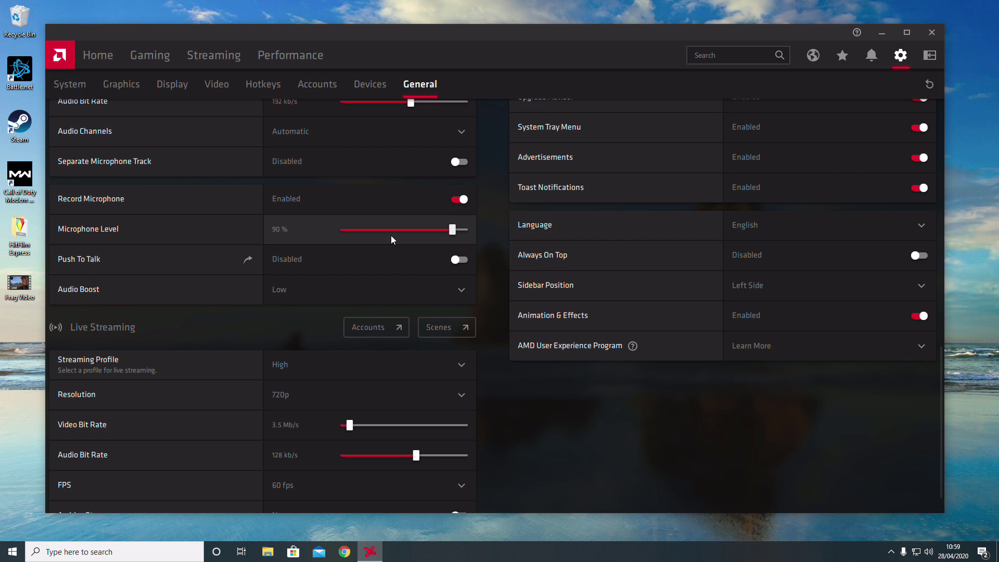
pyautogui.scroll(-1, 355, 273)
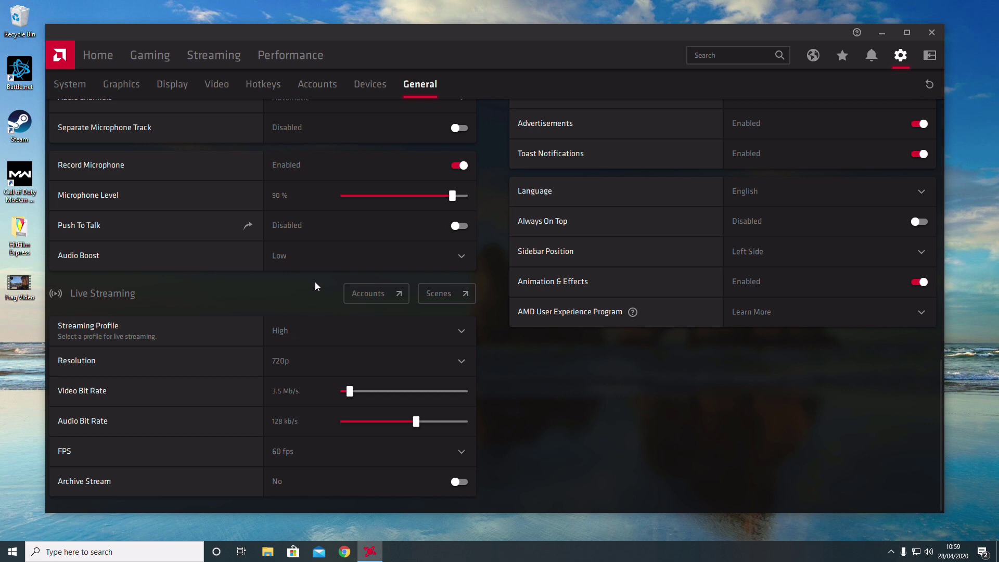
pyautogui.scroll(2, 358, 257)
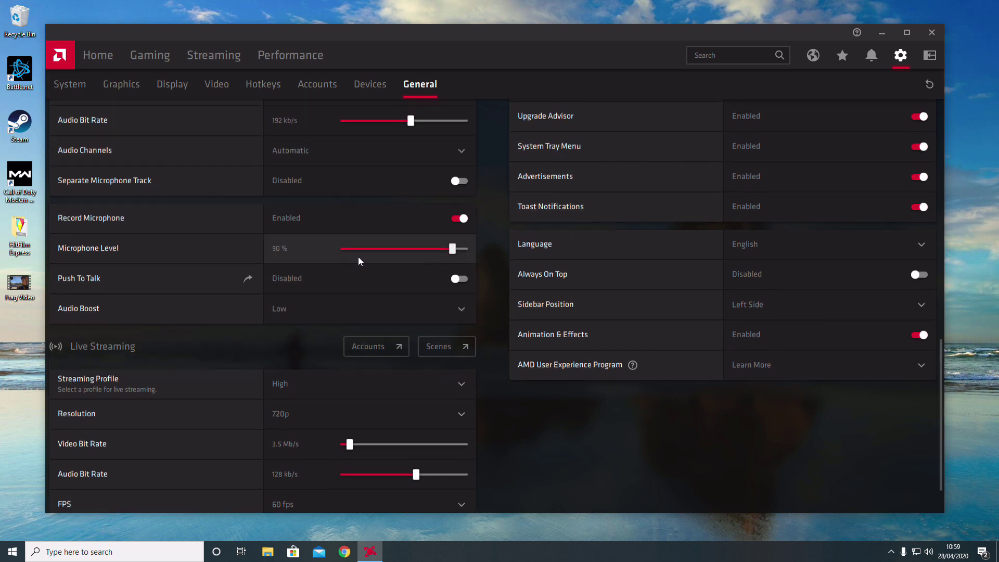
pyautogui.scroll(5, 359, 262)
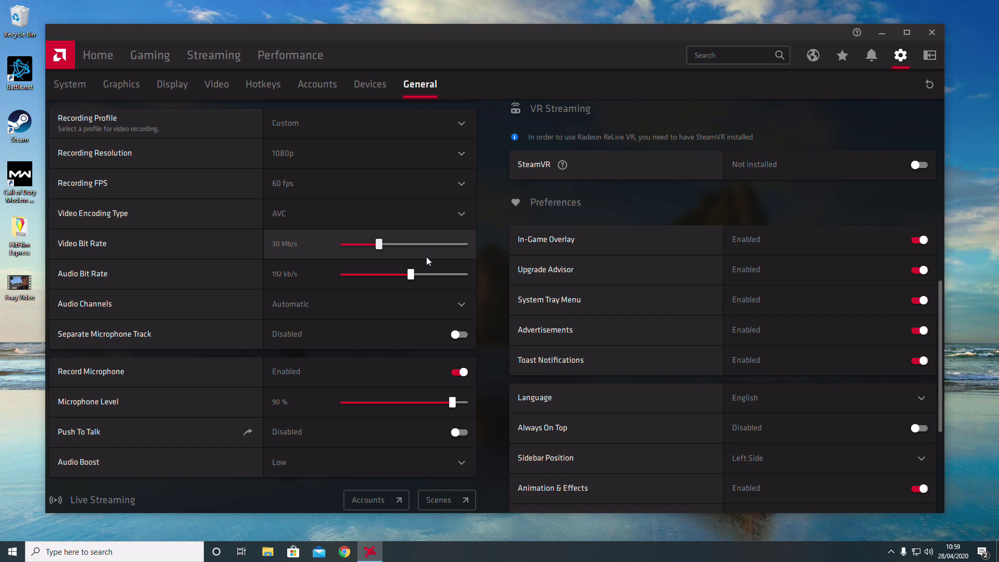
pyautogui.scroll(10, 426, 257)
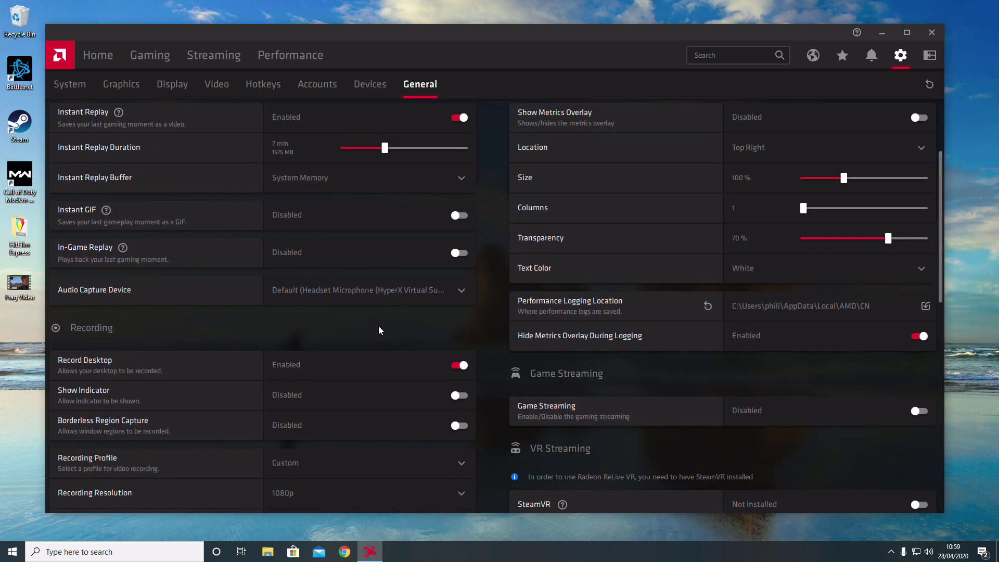
pyautogui.scroll(3, 379, 331)
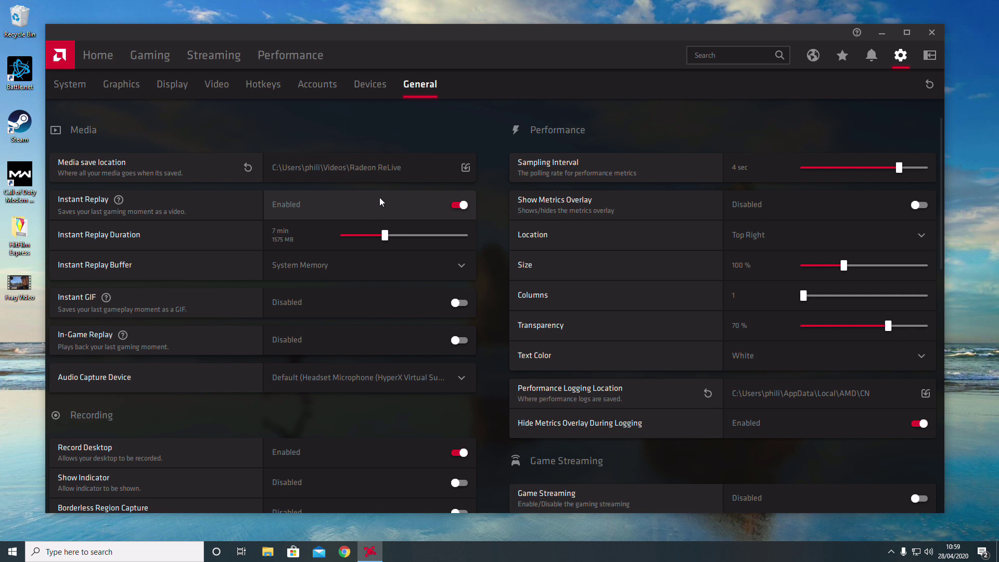
pyautogui.click(263, 88)
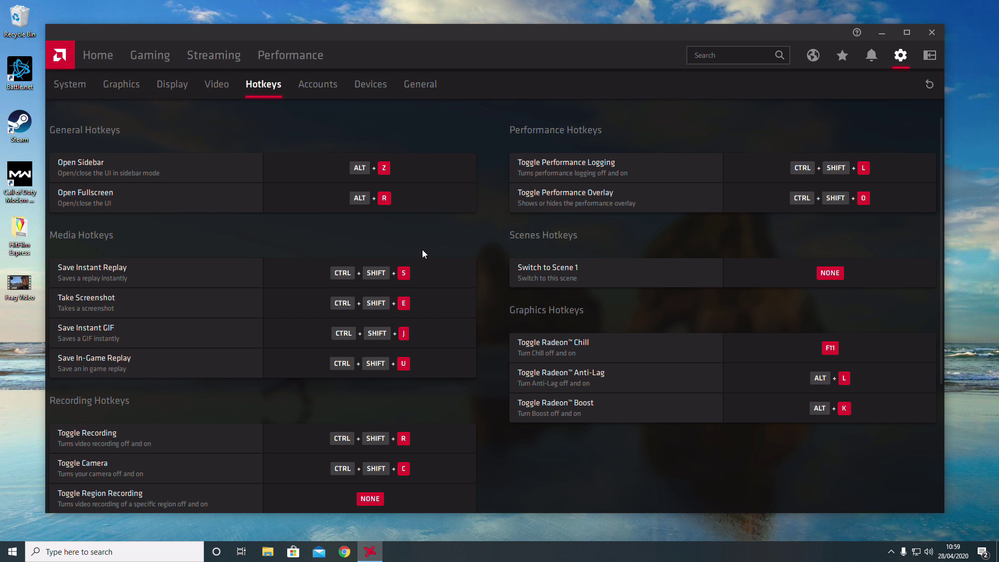
pyautogui.click(408, 87)
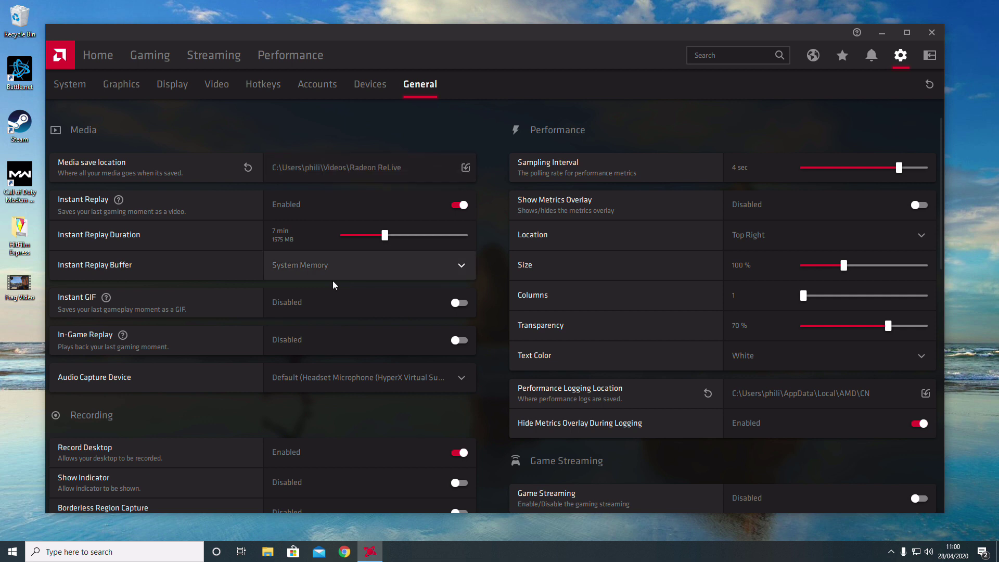
# View the Videos\Radeon ReLive folder maximised in File Explorer, then minimise it and close Radeon Software
pyautogui.click(268, 551)
pyautogui.doubleClick(361, 186)
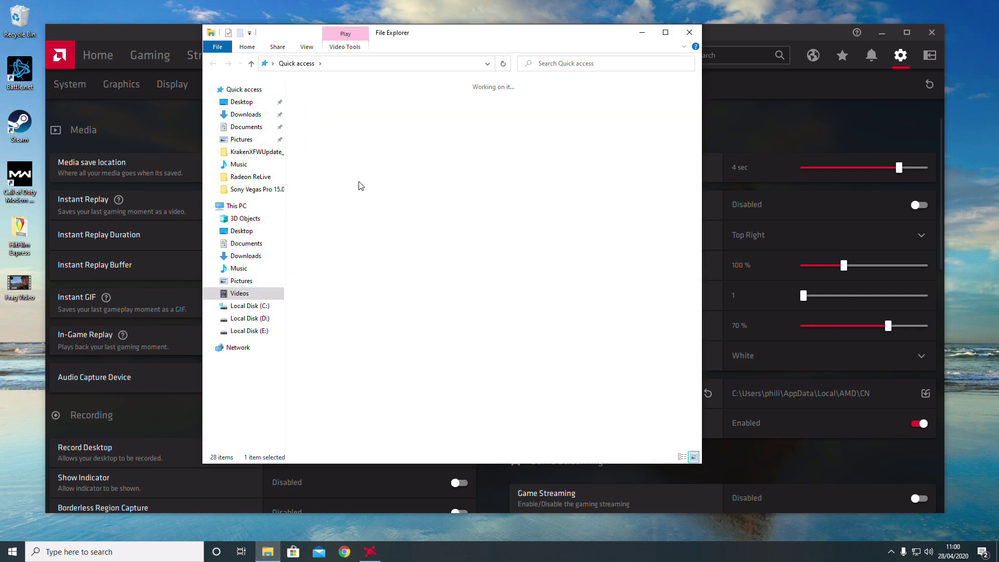
pyautogui.moveTo(410, 40); pyautogui.dragTo(265, 37)
pyautogui.doubleClick(281, 41)
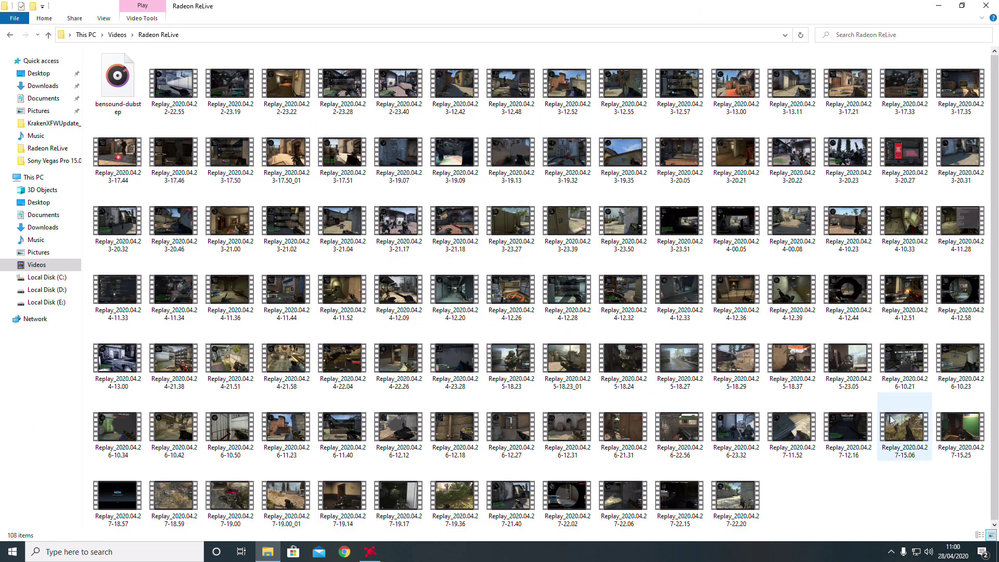
pyautogui.click(940, 5)
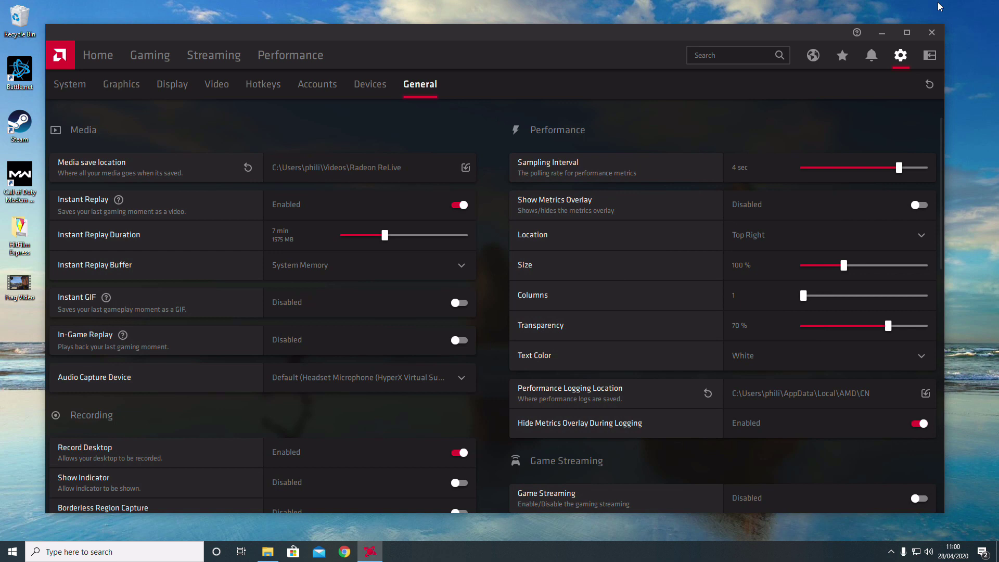
pyautogui.click(933, 36)
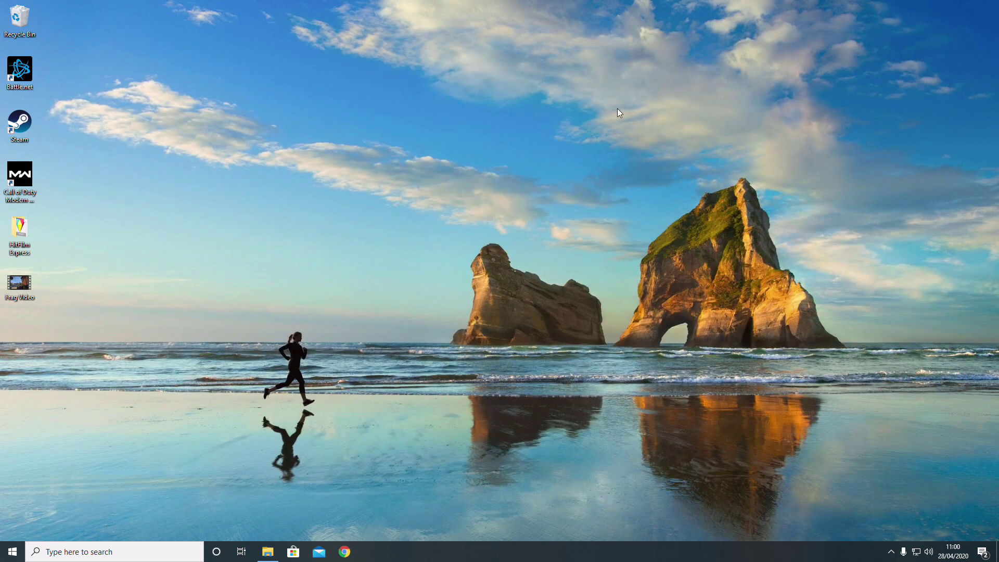